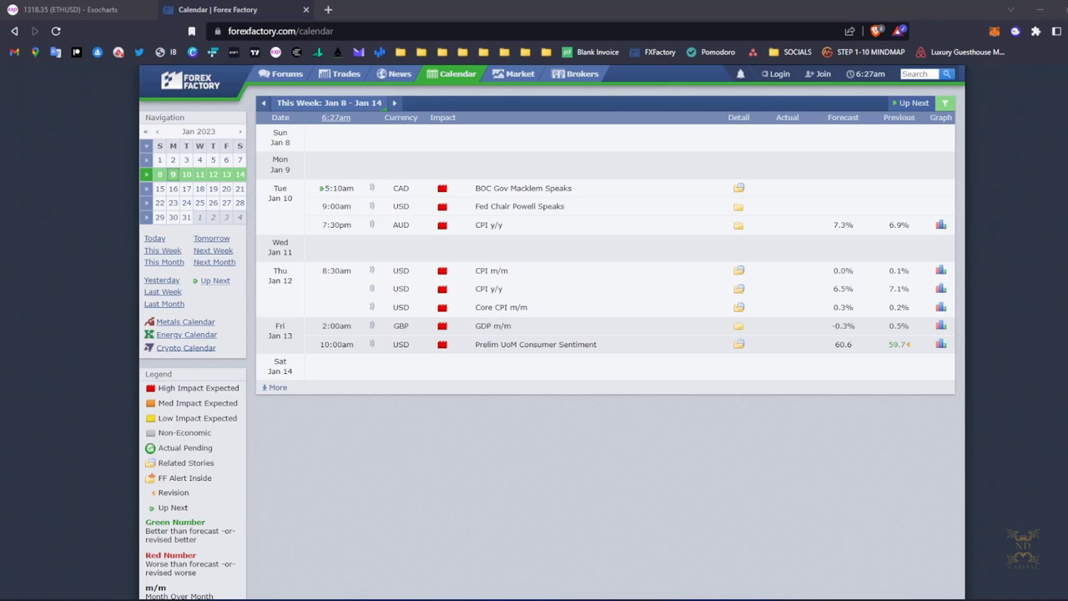
Load two more weeks of Forex Factory events through Jan 28 and highlight the Advance GDP q/q release
{"action": "left_click", "coordinate": [436, 388]}
{"action": "scroll", "coordinate": [534, 342], "scroll_direction": "down", "scroll_amount": 3}
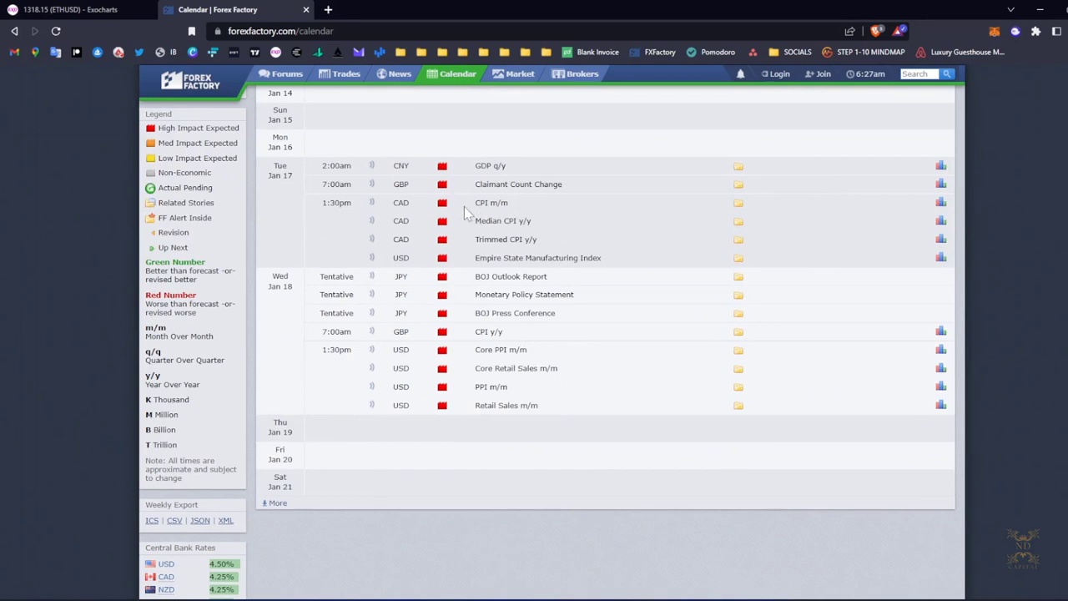
{"action": "left_click", "coordinate": [533, 505]}
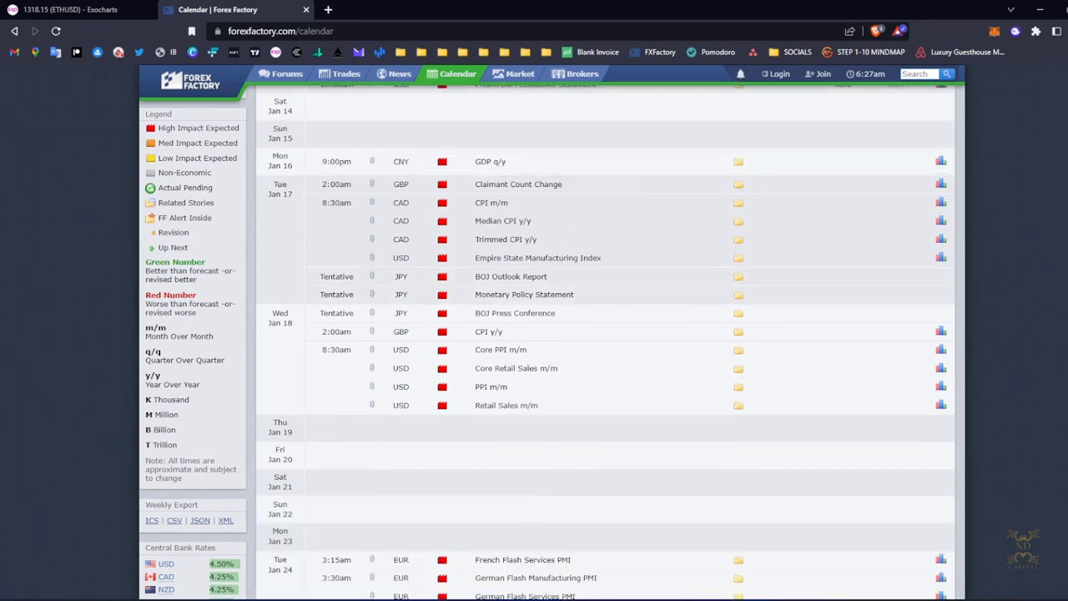
{"action": "scroll", "coordinate": [476, 334], "scroll_direction": "down", "scroll_amount": 1}
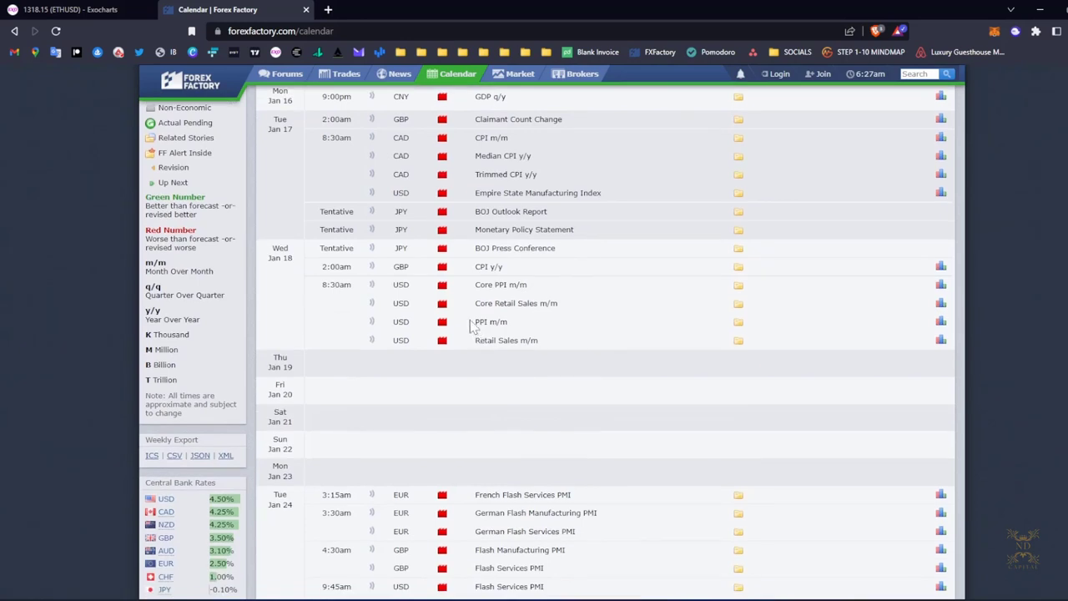
{"action": "scroll", "coordinate": [517, 332], "scroll_direction": "down", "scroll_amount": 5}
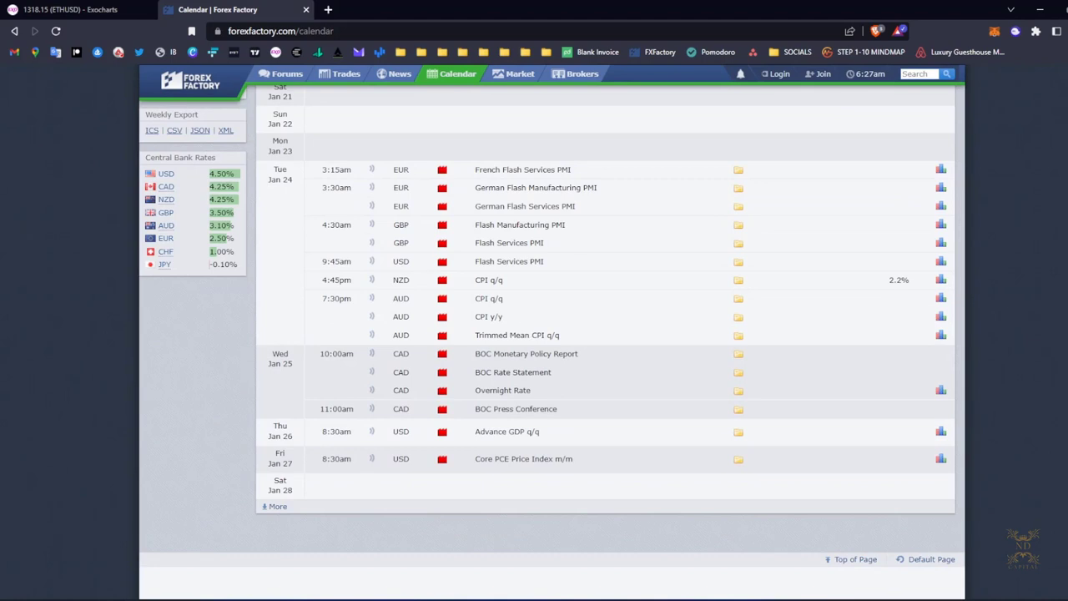
{"action": "left_click_drag", "start_coordinate": [543, 435], "coordinate": [474, 434]}
{"action": "scroll", "coordinate": [557, 413], "scroll_direction": "up", "scroll_amount": 8}
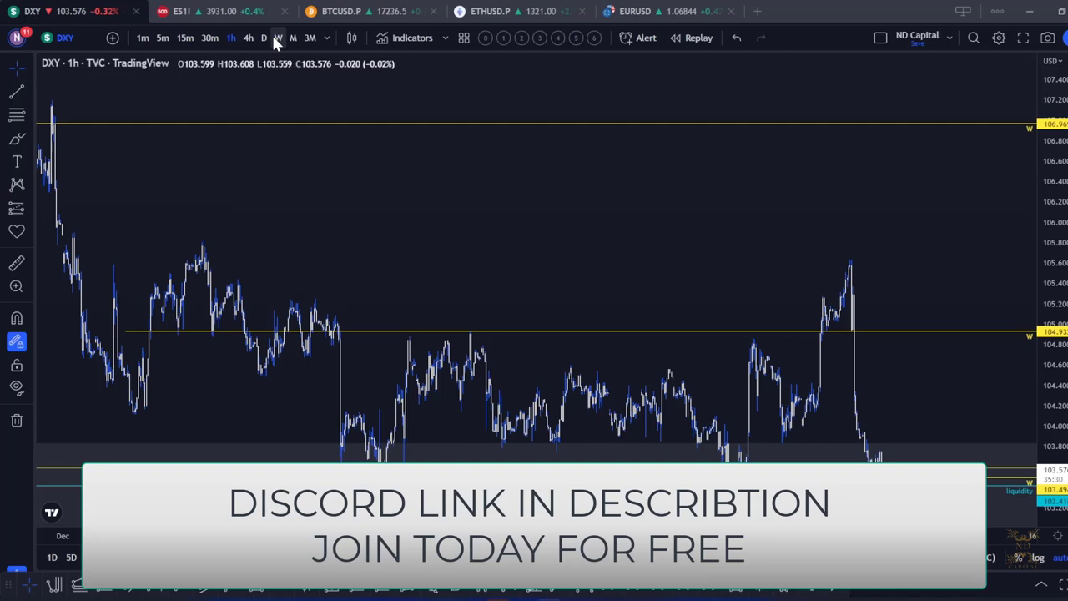
Show DXY on weekly candles and zoom through the recent weekly price action
{"action": "left_click", "coordinate": [276, 38]}
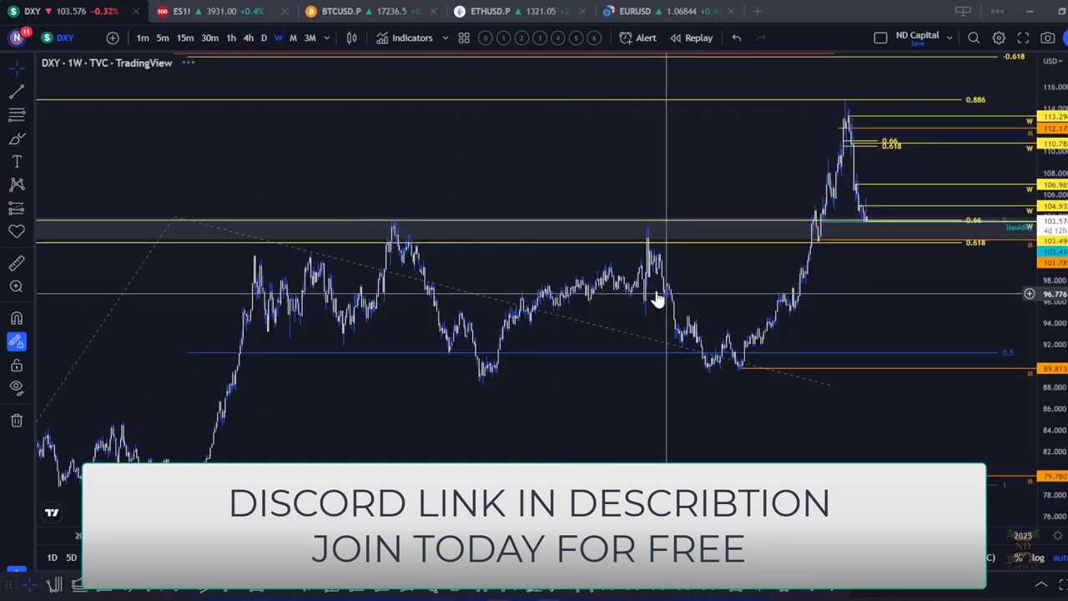
{"action": "scroll", "coordinate": [640, 287], "scroll_direction": "up", "scroll_amount": 5}
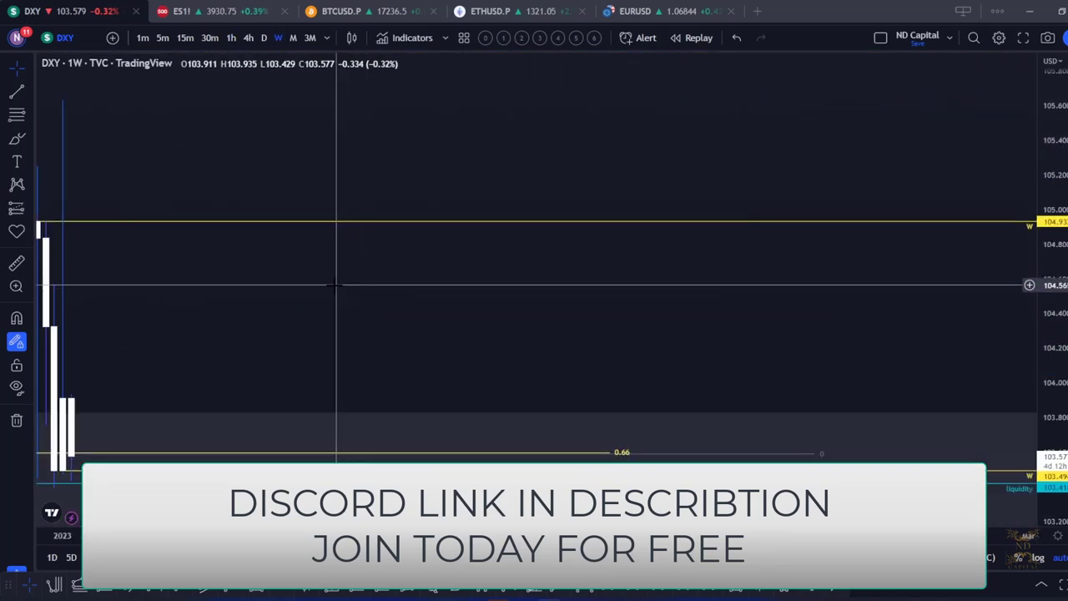
{"action": "scroll", "coordinate": [646, 282], "scroll_direction": "up", "scroll_amount": 5}
{"action": "scroll", "coordinate": [529, 305], "scroll_direction": "down", "scroll_amount": 4}
{"action": "scroll", "coordinate": [613, 290], "scroll_direction": "up", "scroll_amount": 4}
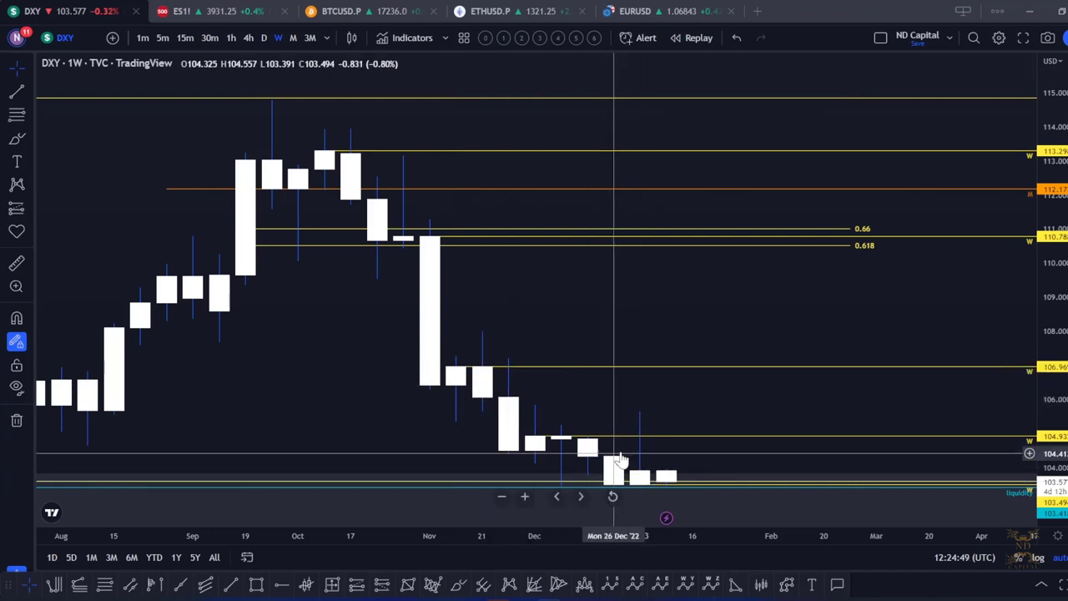
{"action": "scroll", "coordinate": [517, 442], "scroll_direction": "up", "scroll_amount": 3}
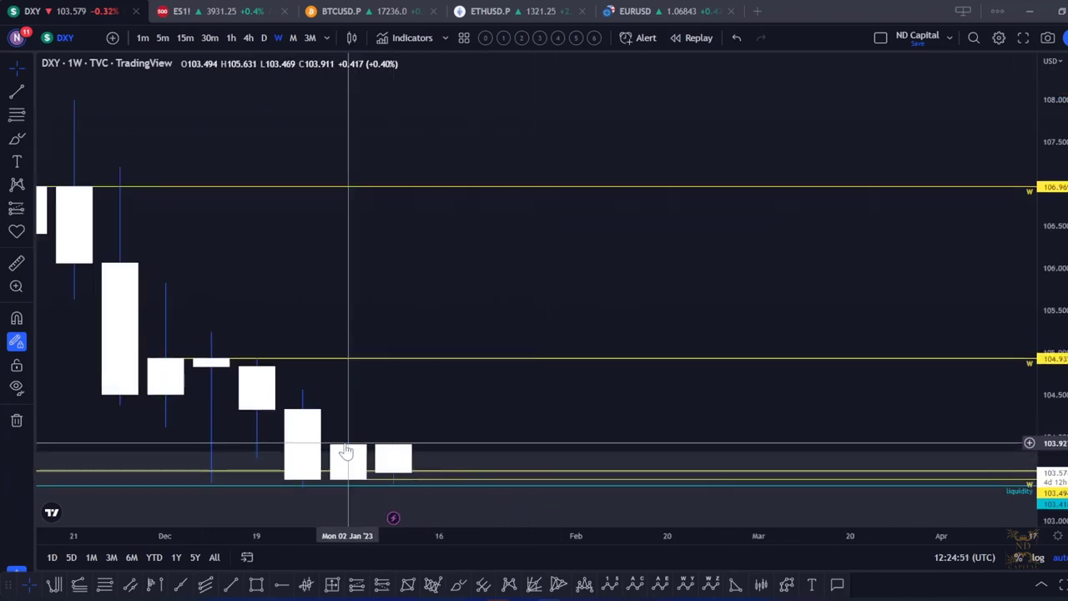
{"action": "scroll", "coordinate": [367, 442], "scroll_direction": "down", "scroll_amount": 6}
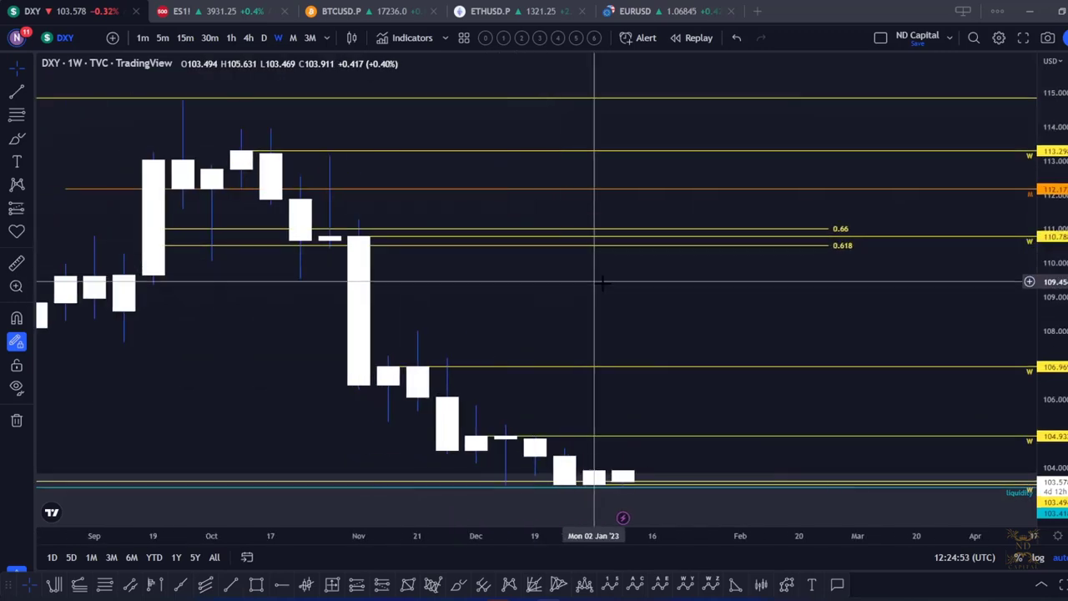
{"action": "scroll", "coordinate": [683, 334], "scroll_direction": "down", "scroll_amount": 8}
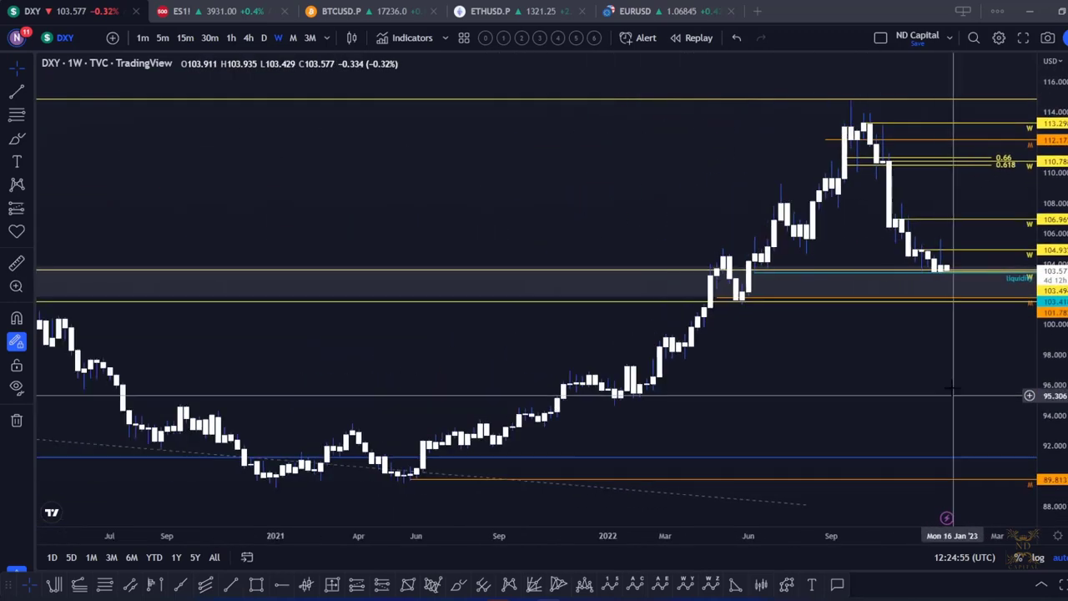
{"action": "scroll", "coordinate": [627, 384], "scroll_direction": "down", "scroll_amount": 8}
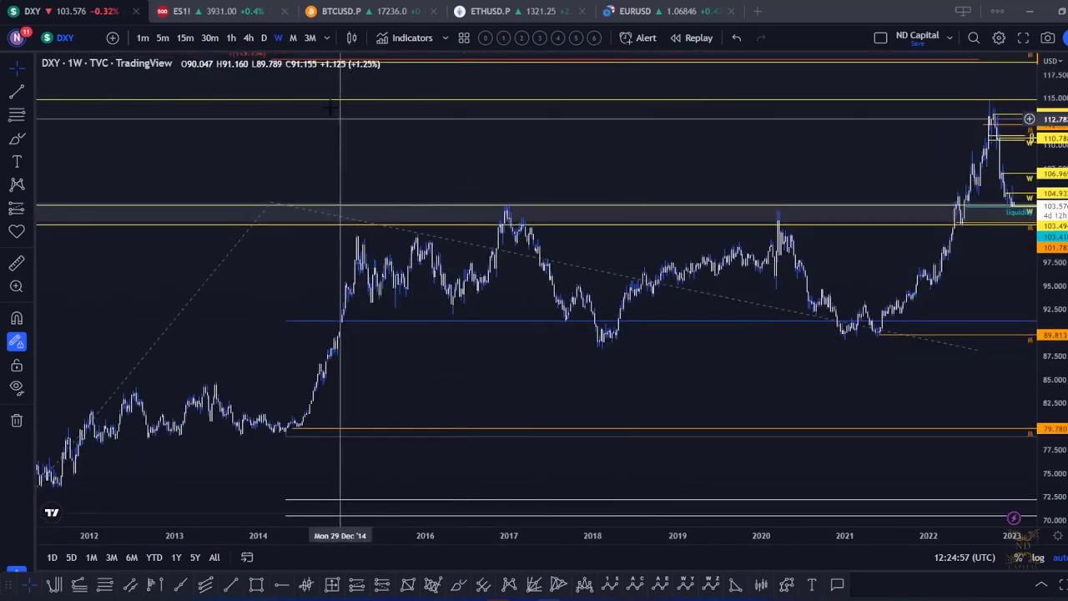
Switch DXY to monthly candles and pan so the chart spans 2001 to 2027
{"action": "left_click", "coordinate": [293, 38]}
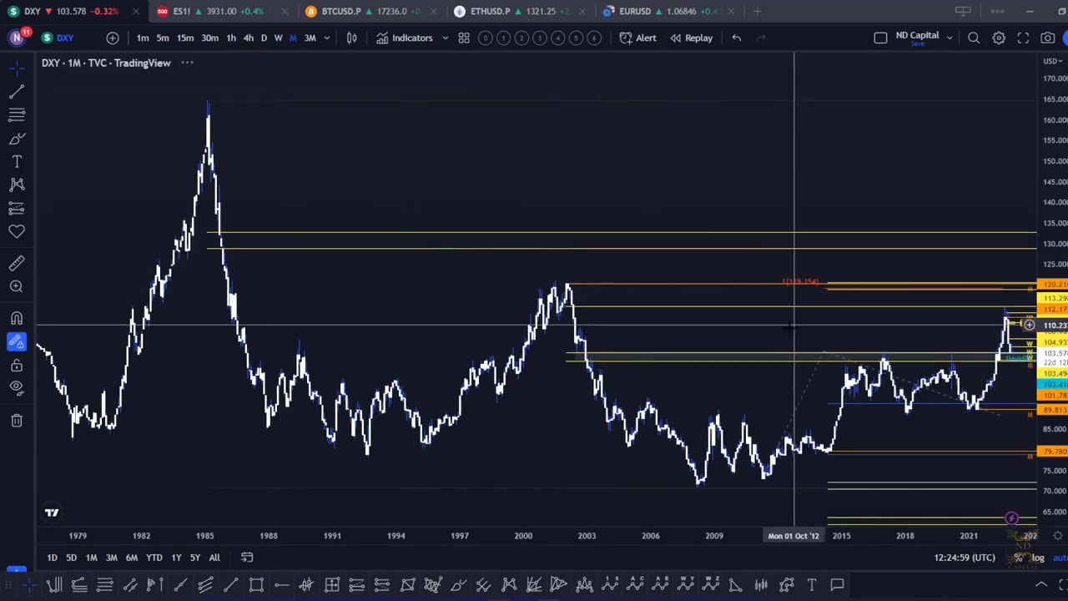
{"action": "scroll", "coordinate": [679, 341], "scroll_direction": "up", "scroll_amount": 5}
{"action": "left_click_drag", "start_coordinate": [679, 340], "coordinate": [520, 325]}
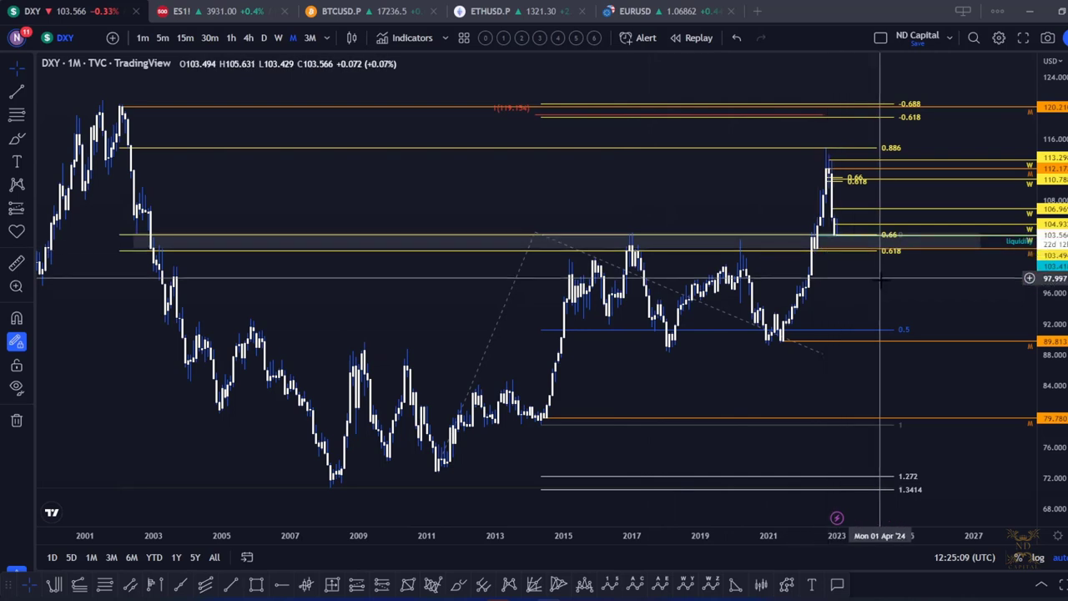
Nudge the Fibonacci retracement slightly left and down, then deselect it
{"action": "left_click_drag", "start_coordinate": [893, 296], "coordinate": [827, 309]}
{"action": "left_click", "coordinate": [851, 81]}
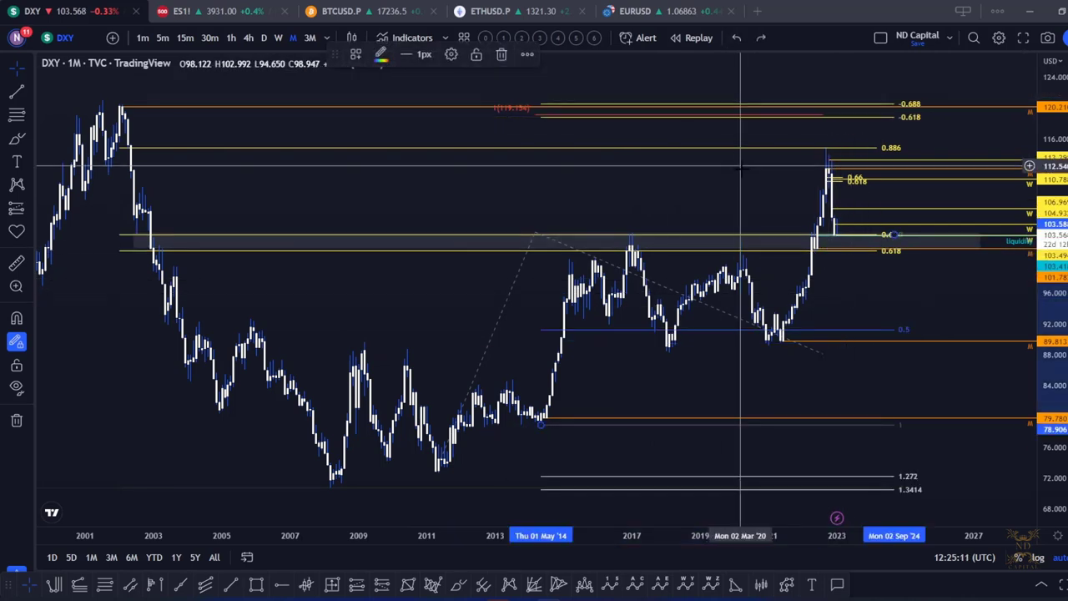
{"action": "scroll", "coordinate": [747, 178], "scroll_direction": "right", "scroll_amount": 3}
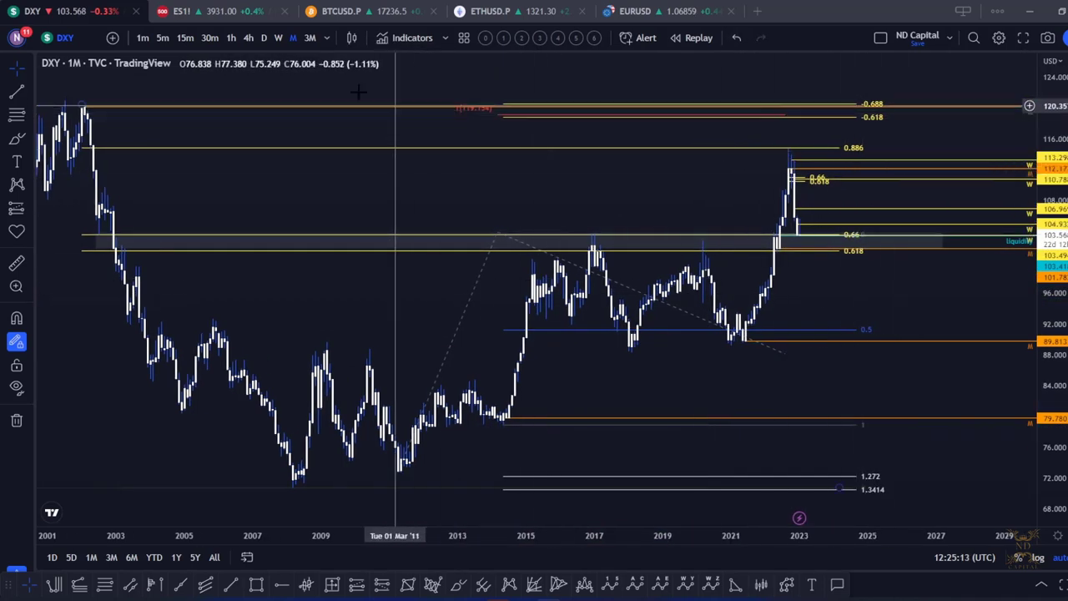
On weekly candles, draw white horizontal range lines at the 88 and 103 levels
{"action": "left_click", "coordinate": [278, 38]}
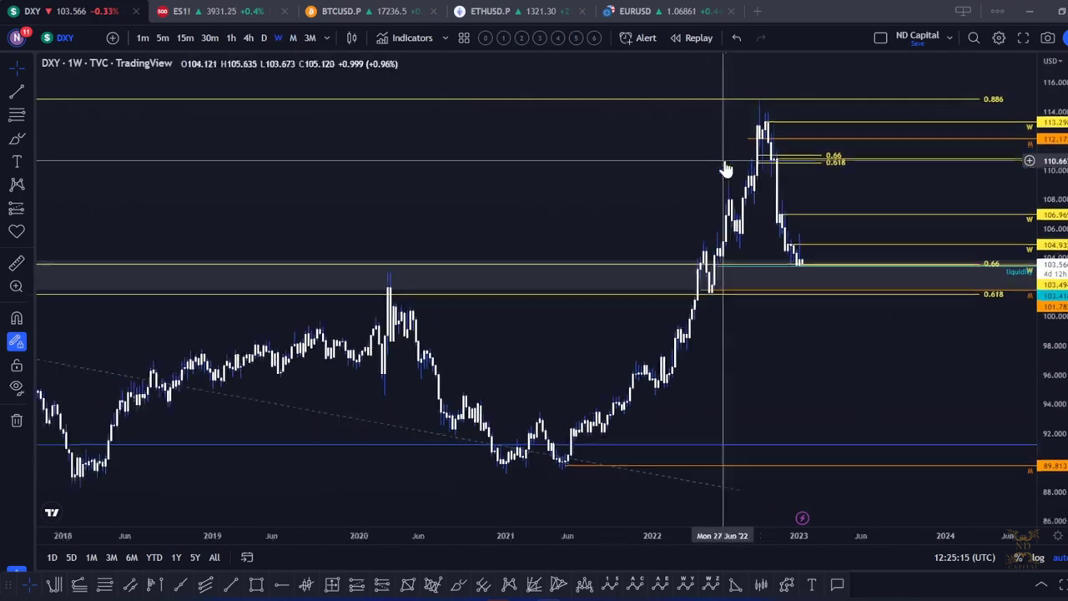
{"action": "scroll", "coordinate": [763, 367], "scroll_direction": "up", "scroll_amount": 5}
{"action": "scroll", "coordinate": [779, 388], "scroll_direction": "up", "scroll_amount": 2}
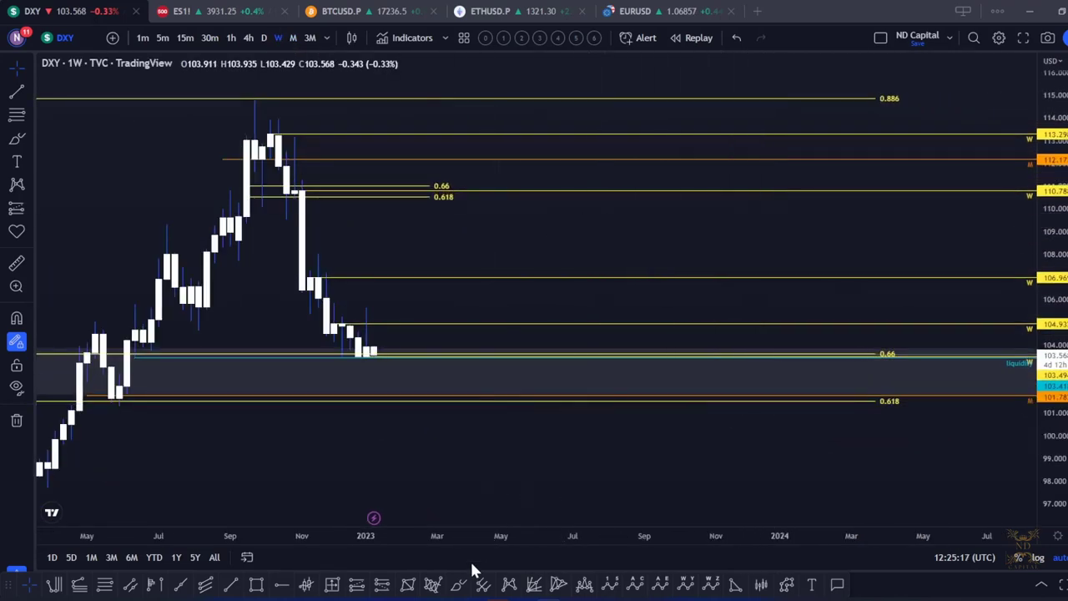
{"action": "scroll", "coordinate": [425, 362], "scroll_direction": "down", "scroll_amount": 10}
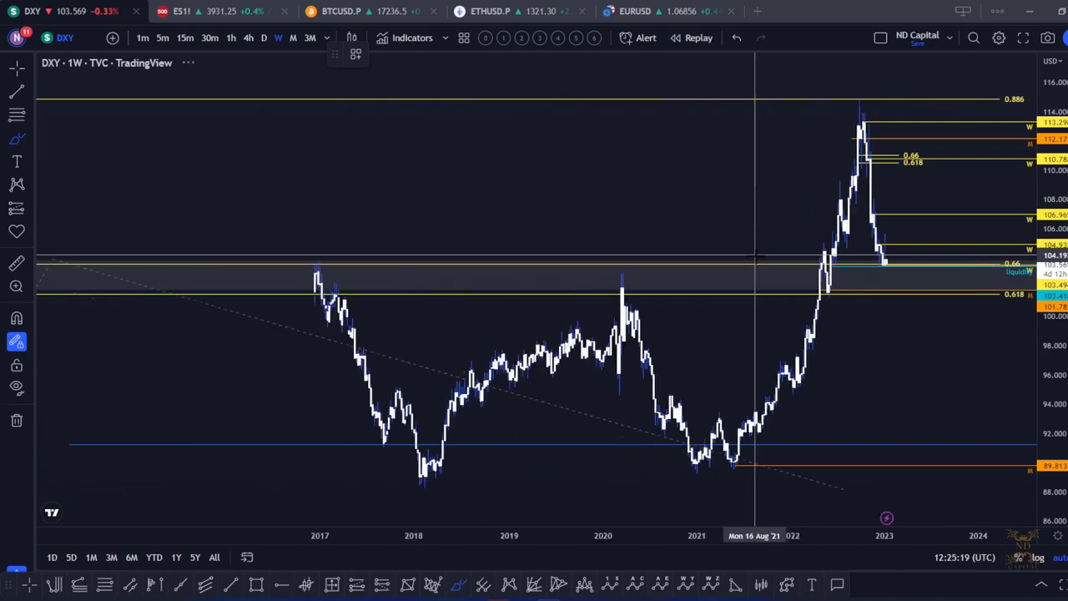
{"action": "left_click_drag", "start_coordinate": [216, 388], "coordinate": [864, 394]}
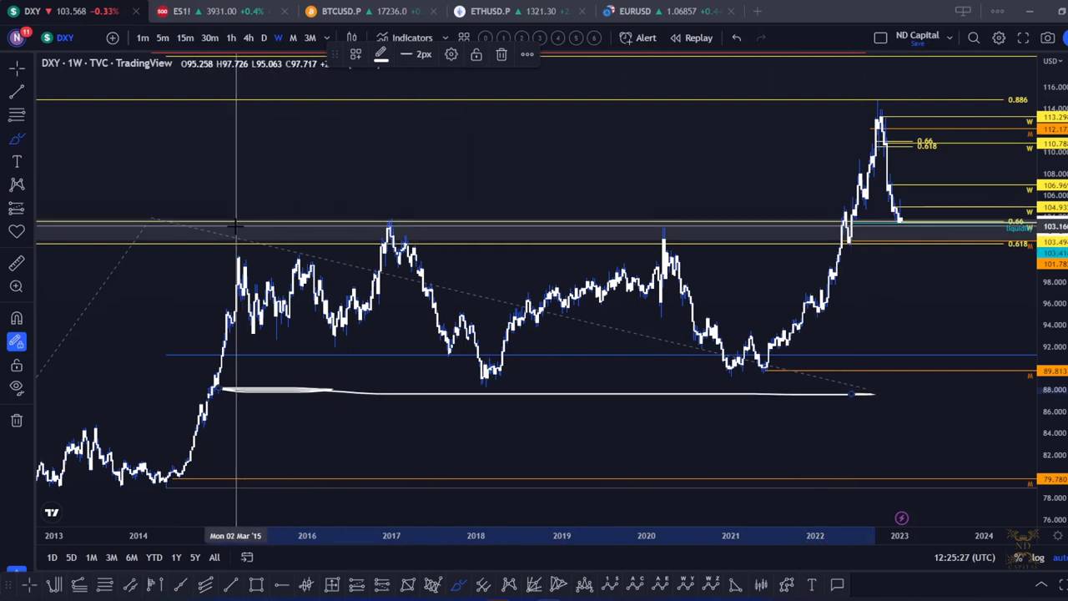
{"action": "left_click_drag", "start_coordinate": [209, 226], "coordinate": [784, 227]}
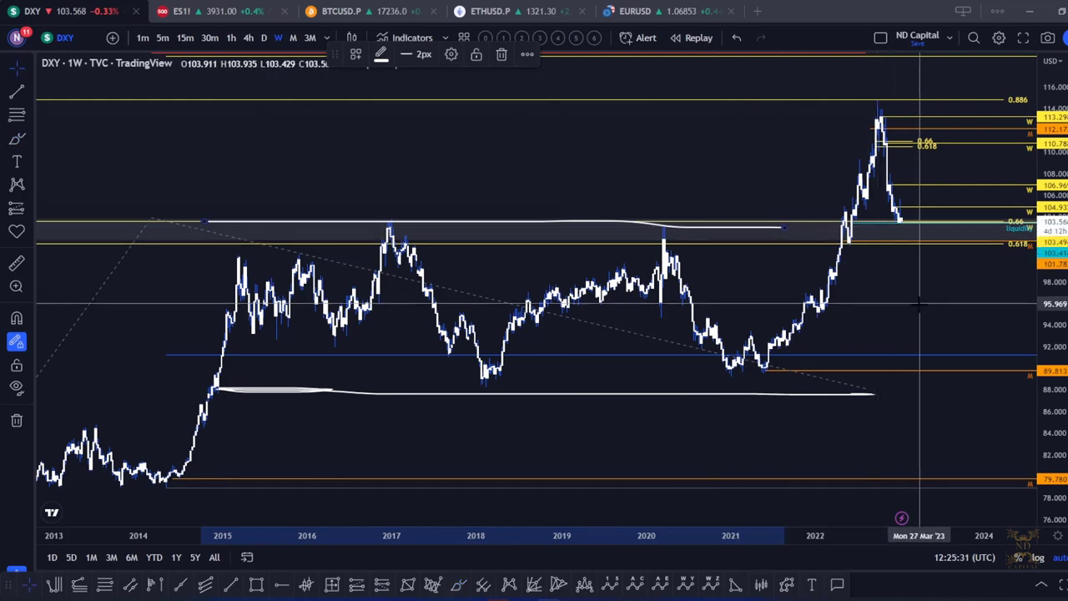
Open space on the right and brush a freehand loop around the 2022 peak down to 0.66
{"action": "left_click_drag", "start_coordinate": [918, 305], "coordinate": [553, 296]}
{"action": "scroll", "coordinate": [703, 303], "scroll_direction": "down", "scroll_amount": 5}
{"action": "left_click_drag", "start_coordinate": [716, 364], "coordinate": [632, 375]}
{"action": "left_click", "coordinate": [457, 586]}
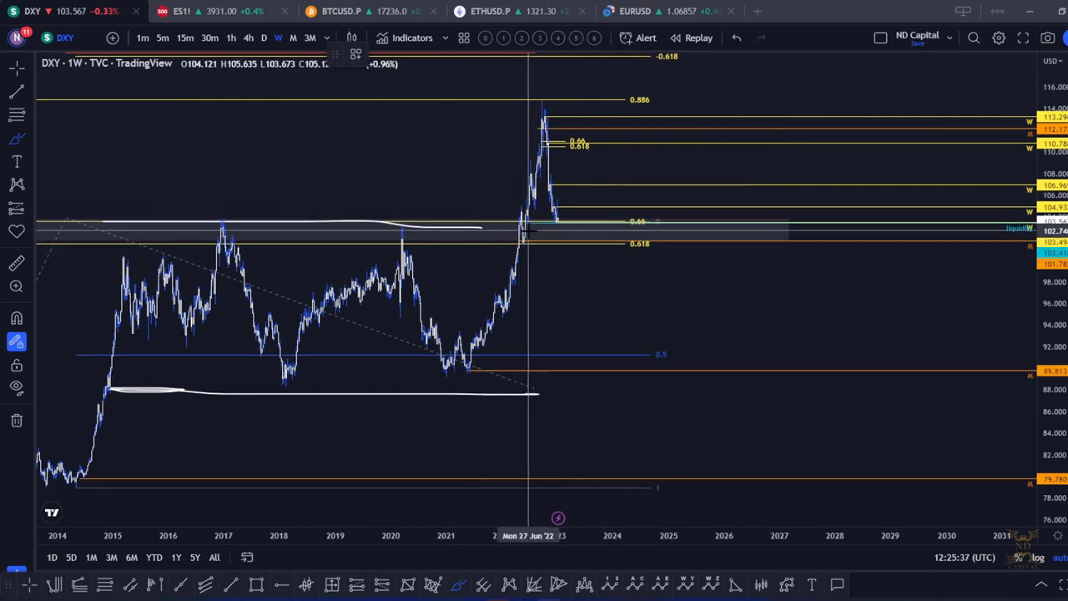
{"action": "mouse_move", "coordinate": [520, 224]}
{"action": "left_mouse_down"}
{"action": "mouse_move", "coordinate": [572, 142]}
{"action": "mouse_move", "coordinate": [581, 223]}
{"action": "mouse_move", "coordinate": [631, 133]}
{"action": "mouse_move", "coordinate": [715, 215]}
{"action": "mouse_move", "coordinate": [786, 119]}
{"action": "mouse_move", "coordinate": [834, 203]}
{"action": "left_mouse_up"}
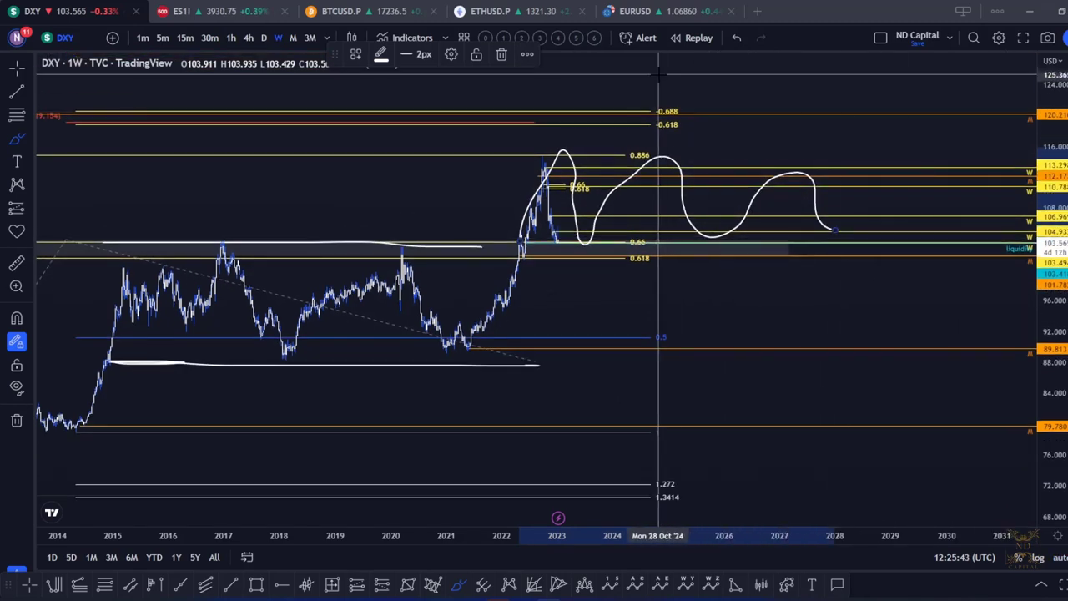
Remove the earlier sketch, try a path up to 0.618 and back, then undo it
{"action": "left_click", "coordinate": [736, 38]}
{"action": "left_click", "coordinate": [737, 38]}
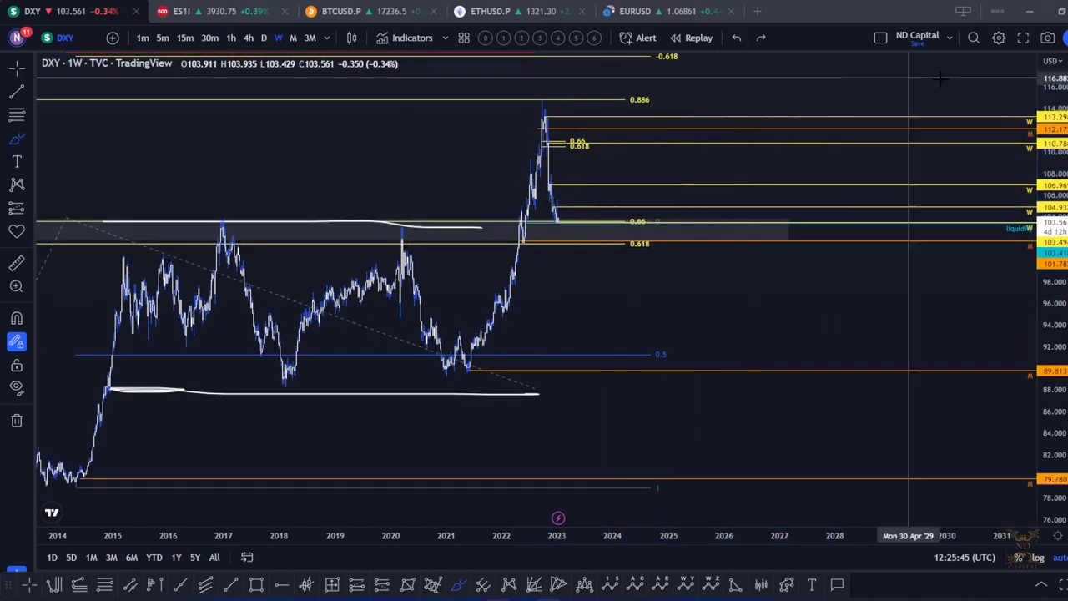
{"action": "mouse_move", "coordinate": [557, 232]}
{"action": "left_mouse_down"}
{"action": "mouse_move", "coordinate": [596, 160]}
{"action": "mouse_move", "coordinate": [570, 156]}
{"action": "mouse_move", "coordinate": [567, 170]}
{"action": "mouse_move", "coordinate": [606, 163]}
{"action": "mouse_move", "coordinate": [581, 152]}
{"action": "mouse_move", "coordinate": [699, 357]}
{"action": "left_mouse_up"}
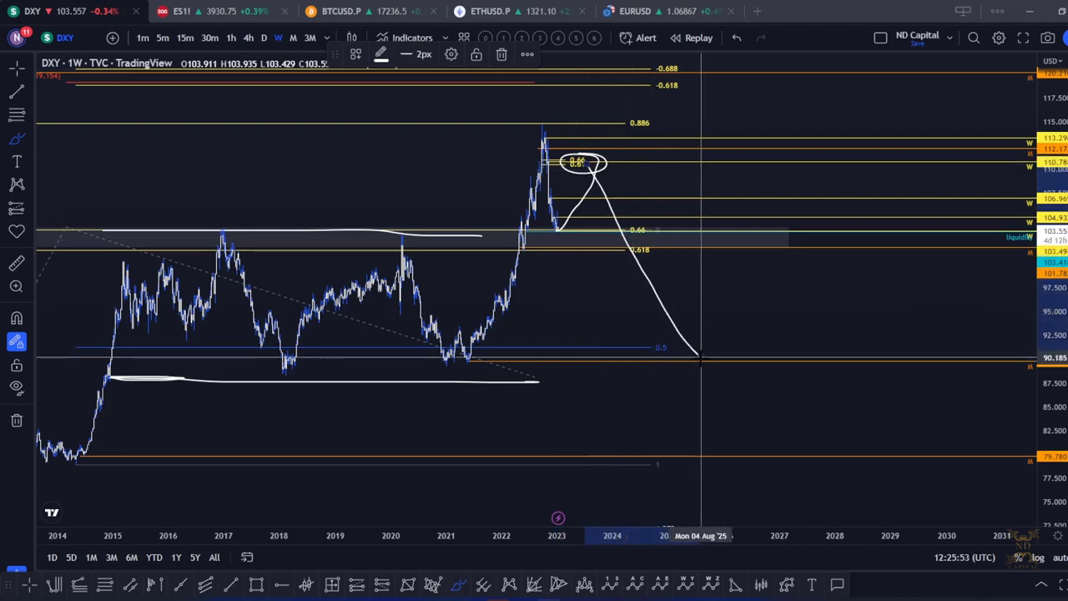
{"action": "key", "text": "ctrl+z"}
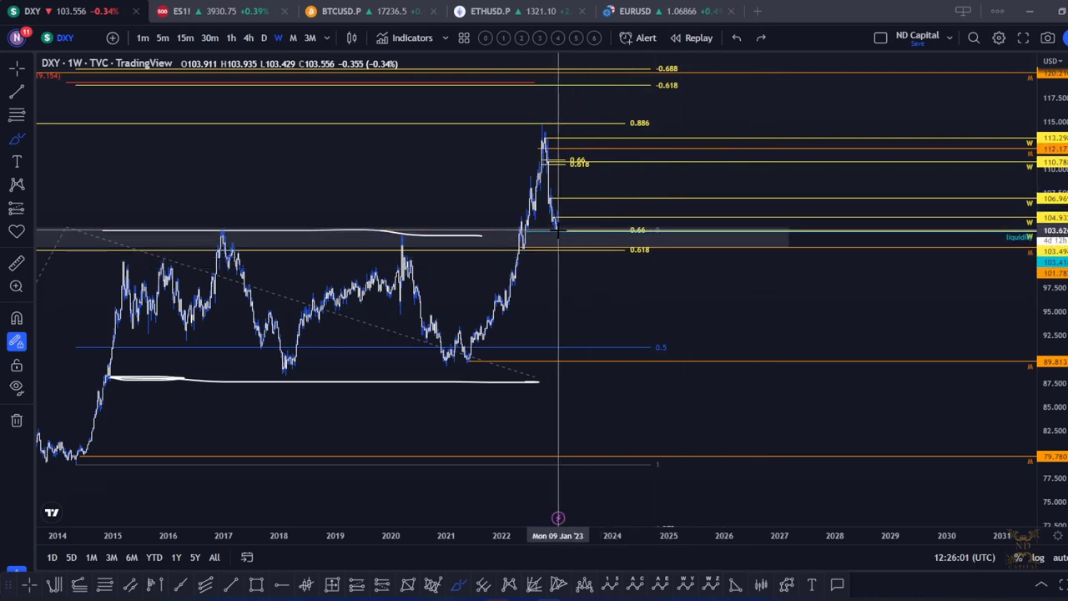
Sketch a rally from the 2023 low toward -0.618, compressing the price scale to show it
{"action": "mouse_move", "coordinate": [557, 232]}
{"action": "left_mouse_down"}
{"action": "mouse_move", "coordinate": [625, 85]}
{"action": "mouse_move", "coordinate": [647, 63]}
{"action": "mouse_move", "coordinate": [672, 64]}
{"action": "mouse_move", "coordinate": [705, 85]}
{"action": "mouse_move", "coordinate": [641, 69]}
{"action": "left_mouse_up"}
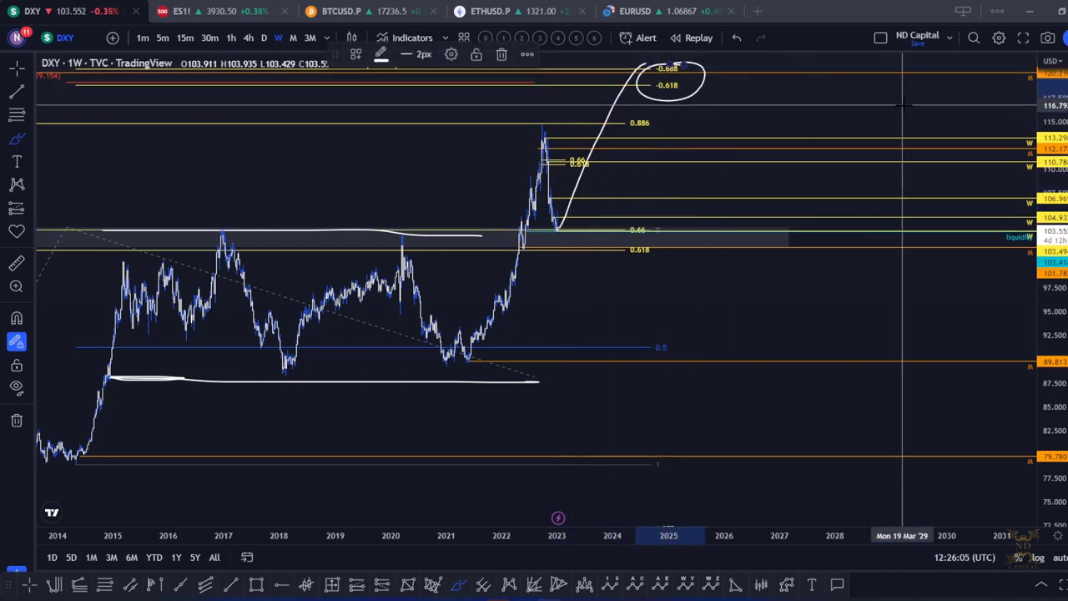
{"action": "left_click_drag", "start_coordinate": [1050, 100], "coordinate": [1051, 125]}
{"action": "scroll", "coordinate": [751, 292], "scroll_direction": "down", "scroll_amount": 3}
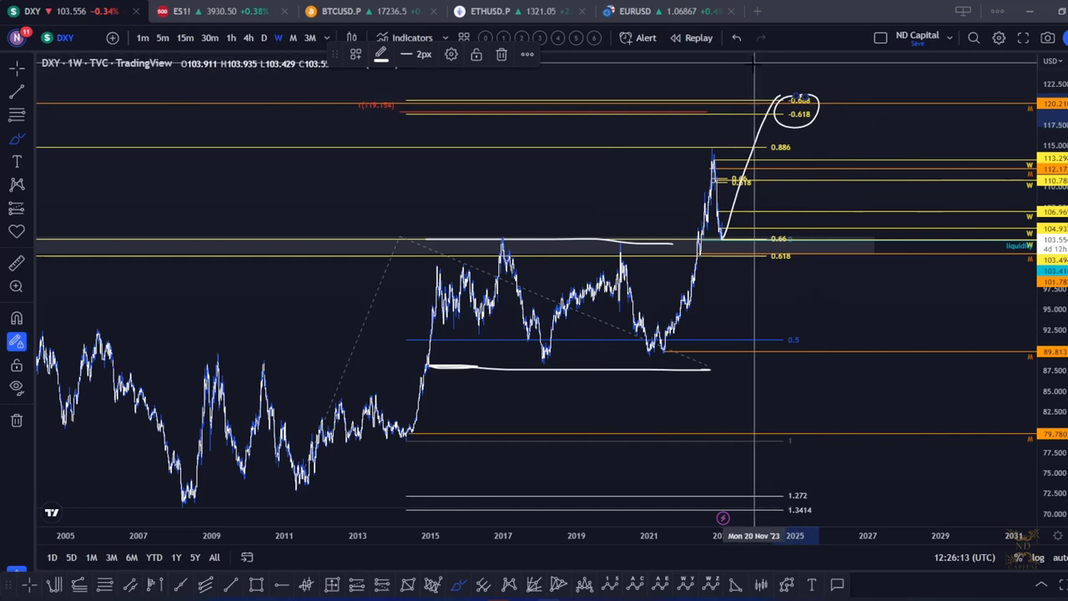
{"action": "scroll", "coordinate": [676, 131], "scroll_direction": "up", "scroll_amount": 4}
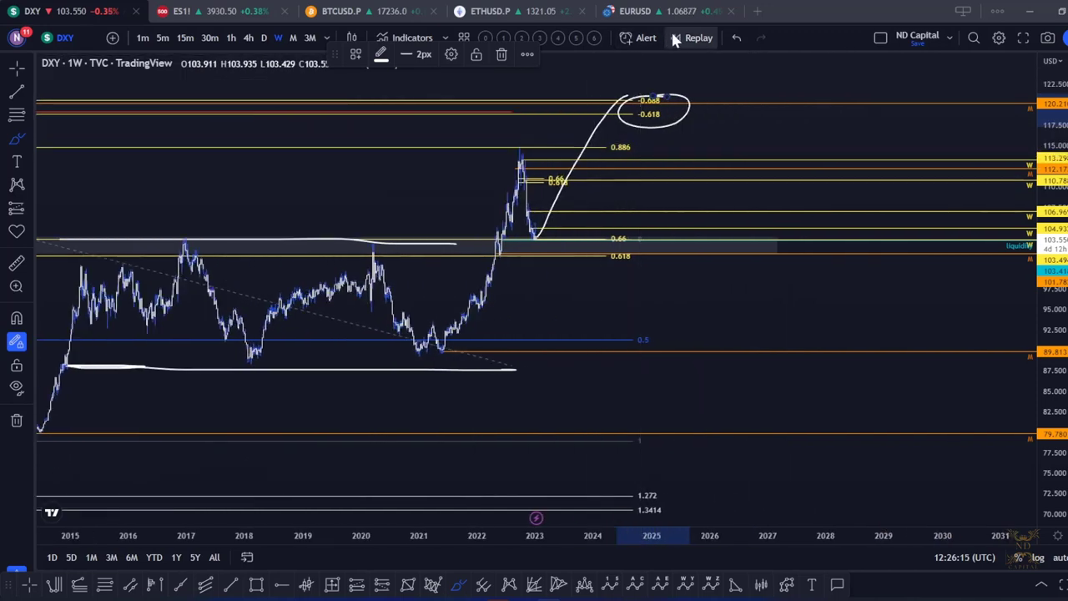
Undo the -0.618 circle, the projected rally curve and the recent view changes
{"action": "left_click", "coordinate": [737, 39]}
{"action": "left_click", "coordinate": [737, 39]}
{"action": "left_click", "coordinate": [737, 39]}
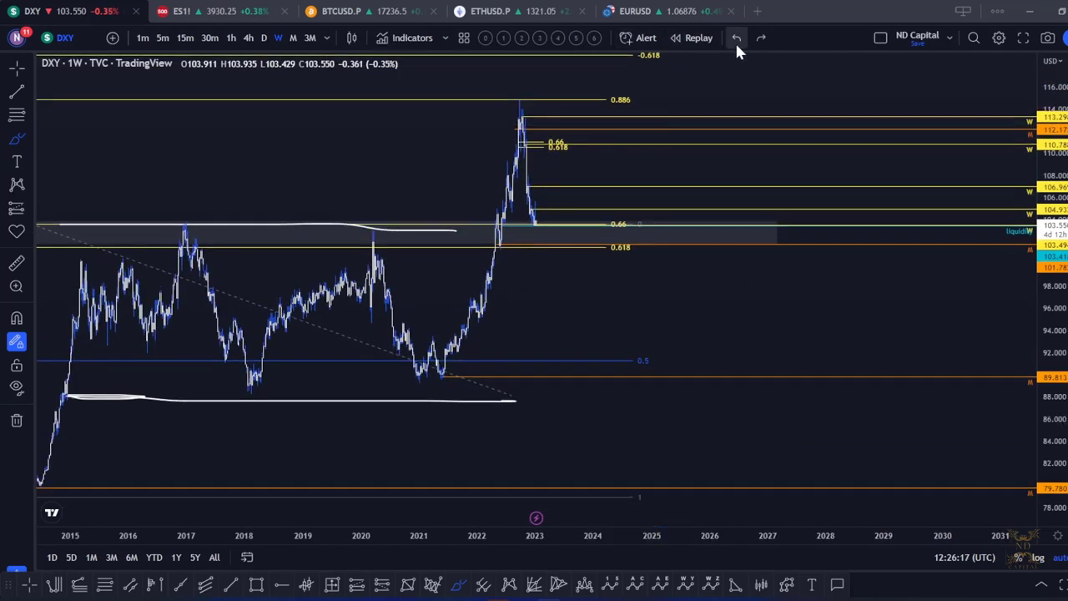
{"action": "left_click", "coordinate": [737, 39]}
{"action": "left_click", "coordinate": [738, 39]}
{"action": "left_click", "coordinate": [738, 38]}
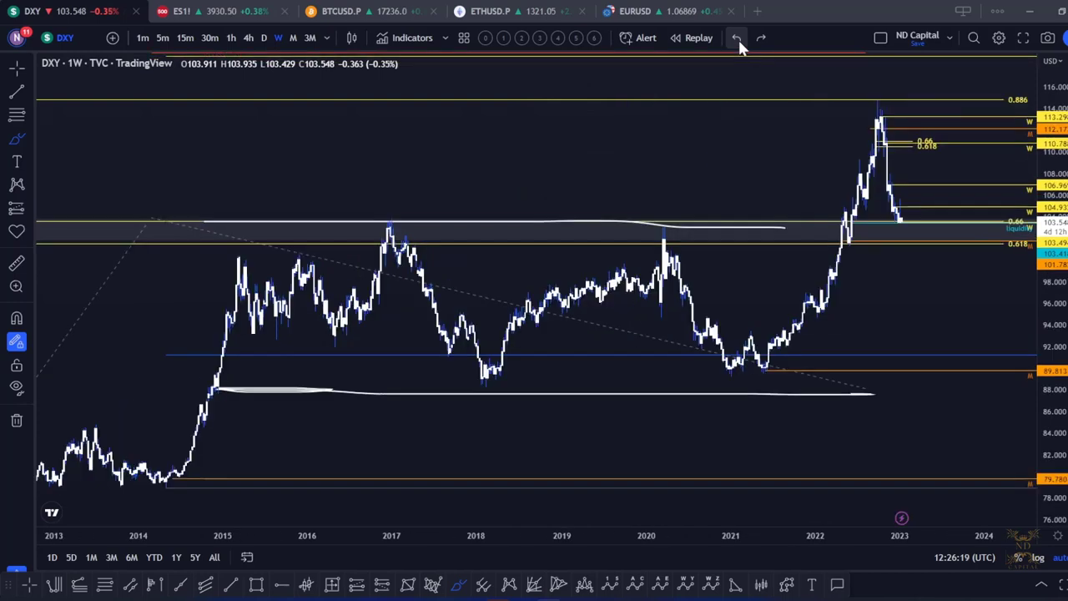
Undo the lower white range line and zoom into the weekly chart
{"action": "left_click", "coordinate": [737, 37]}
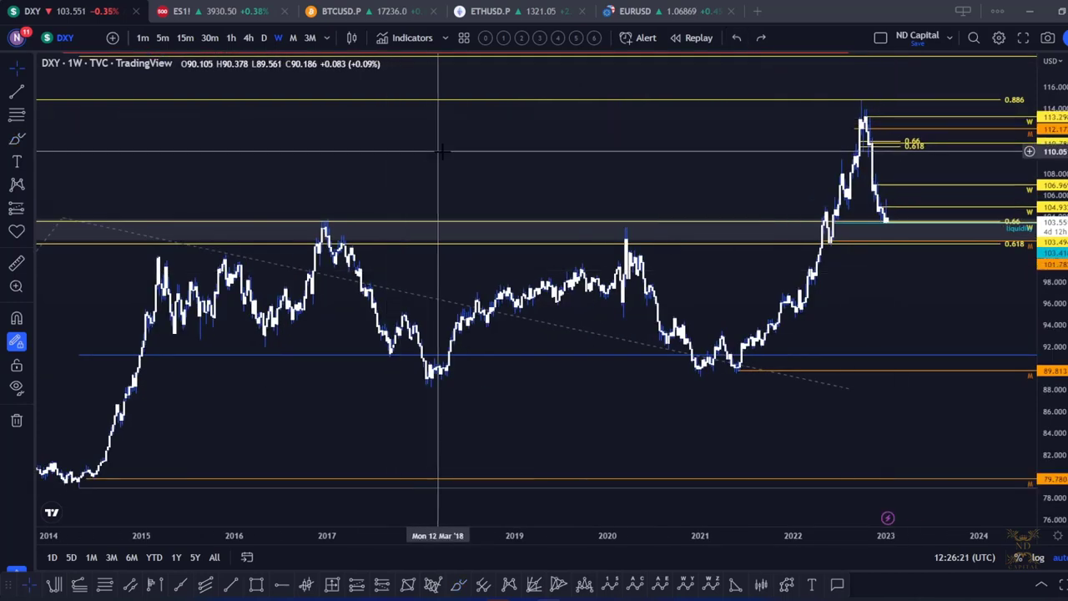
{"action": "scroll", "coordinate": [578, 192], "scroll_direction": "up", "scroll_amount": 2}
{"action": "scroll", "coordinate": [793, 308], "scroll_direction": "up", "scroll_amount": 5}
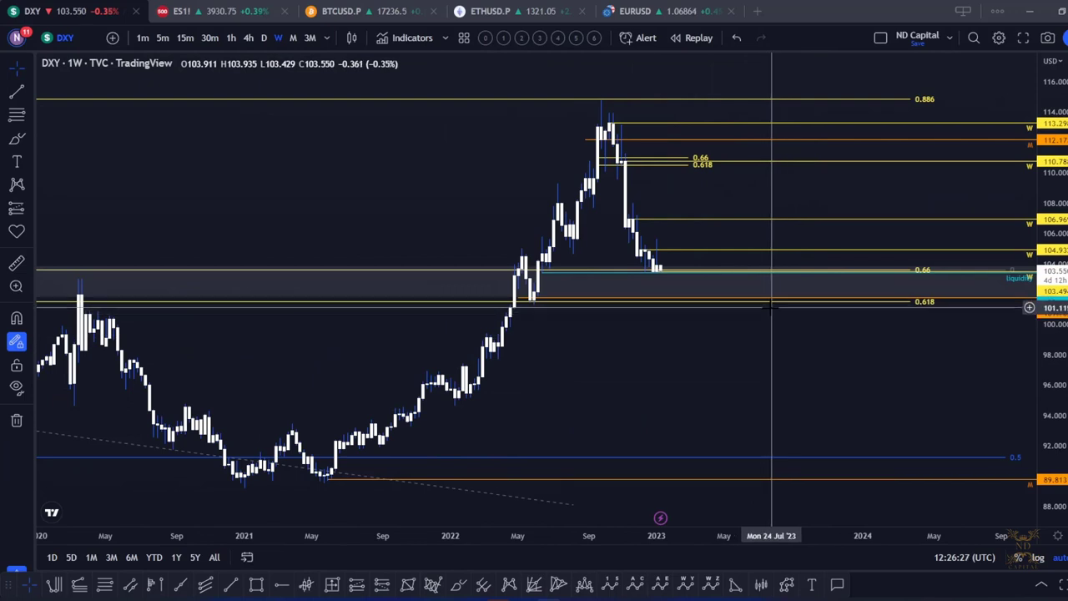
{"action": "scroll", "coordinate": [771, 308], "scroll_direction": "up", "scroll_amount": 4}
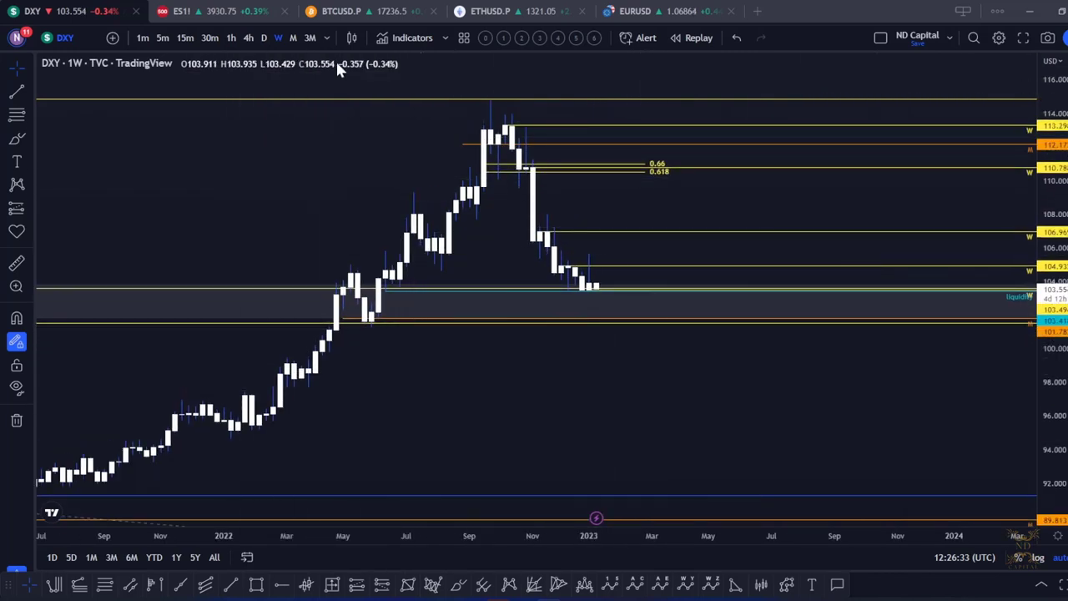
Show DXY on monthly candles spanning roughly 2013 to 2026
{"action": "left_click", "coordinate": [293, 38]}
{"action": "scroll", "coordinate": [393, 167], "scroll_direction": "down", "scroll_amount": 3}
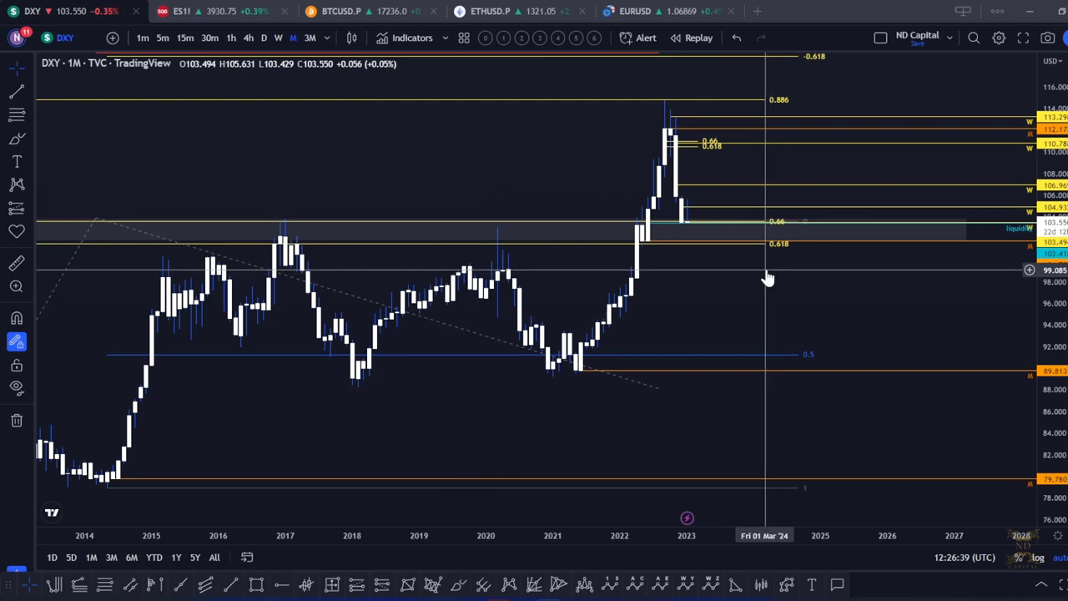
{"action": "scroll", "coordinate": [876, 275], "scroll_direction": "up", "scroll_amount": 4}
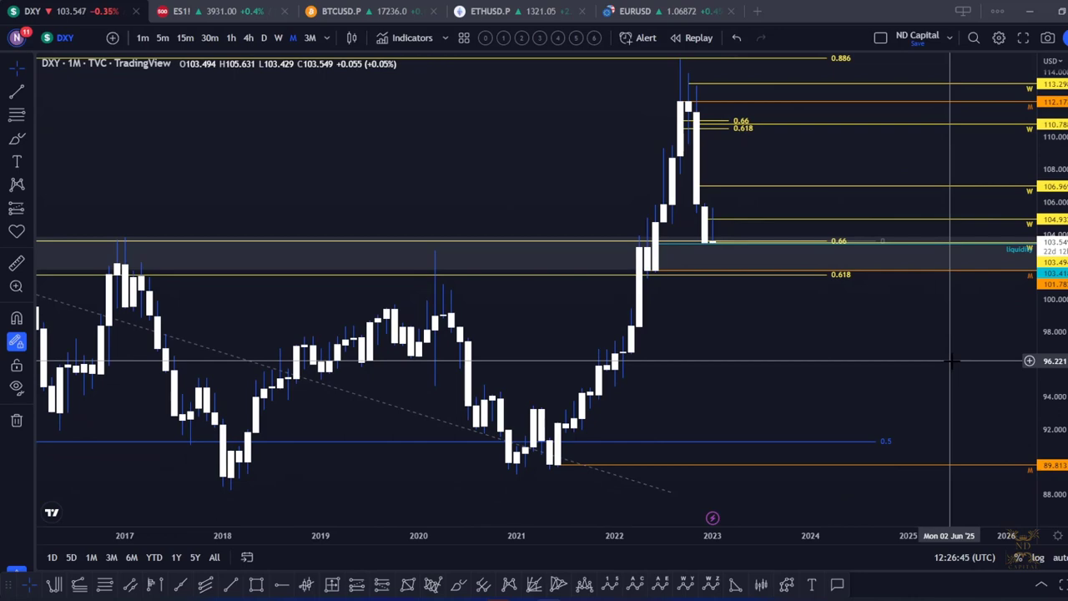
{"action": "scroll", "coordinate": [805, 359], "scroll_direction": "down", "scroll_amount": 3}
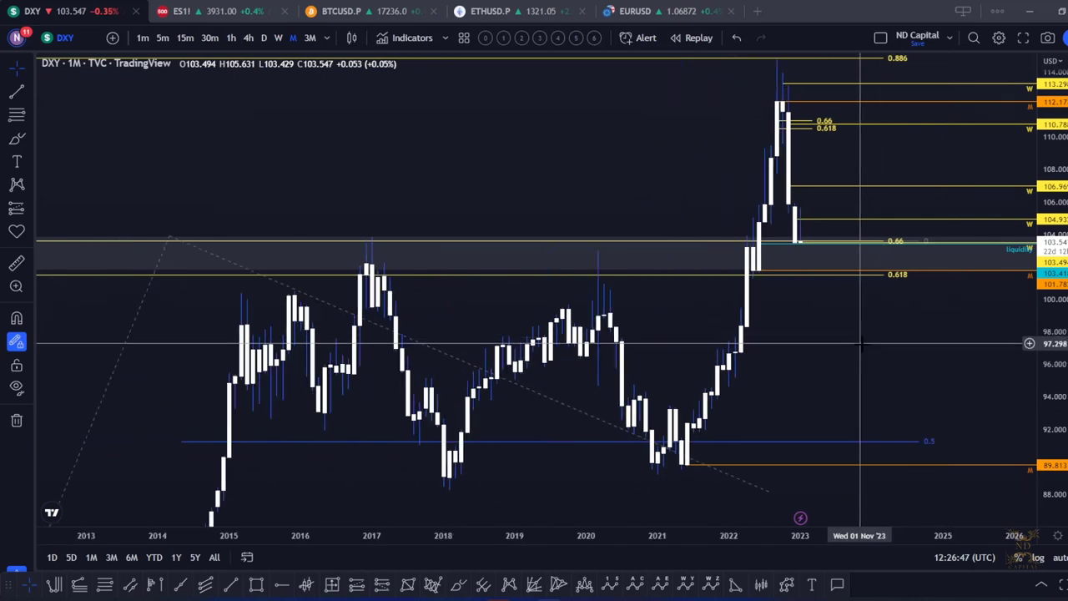
{"action": "left_click_drag", "start_coordinate": [812, 464], "coordinate": [701, 456]}
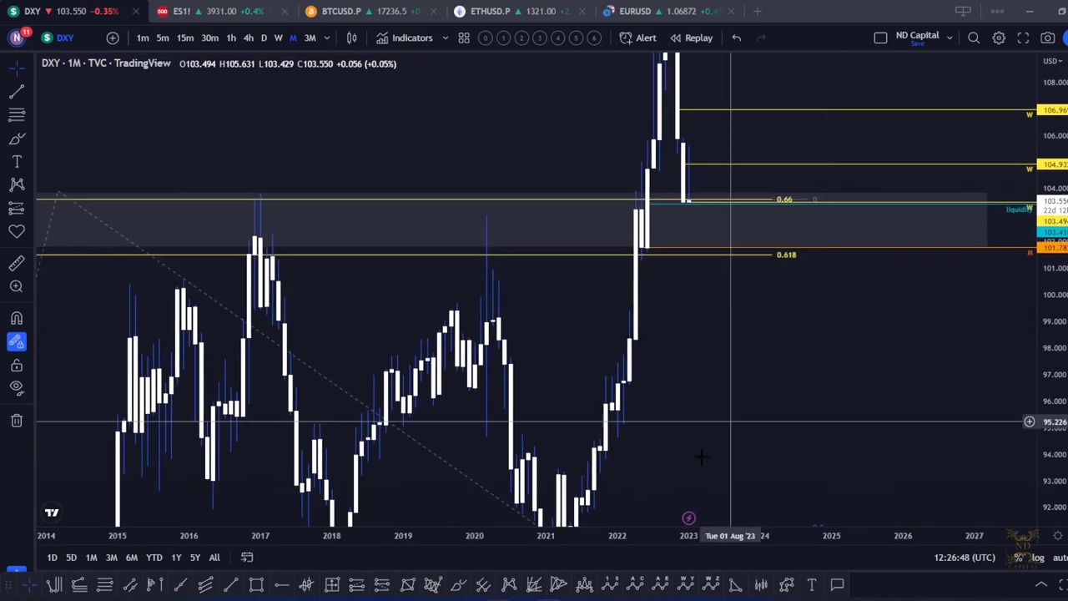
{"action": "left_click", "coordinate": [458, 584]}
{"action": "mouse_move", "coordinate": [688, 200]}
{"action": "left_mouse_down"}
{"action": "mouse_move", "coordinate": [719, 244]}
{"action": "mouse_move", "coordinate": [769, 185]}
{"action": "left_mouse_up"}
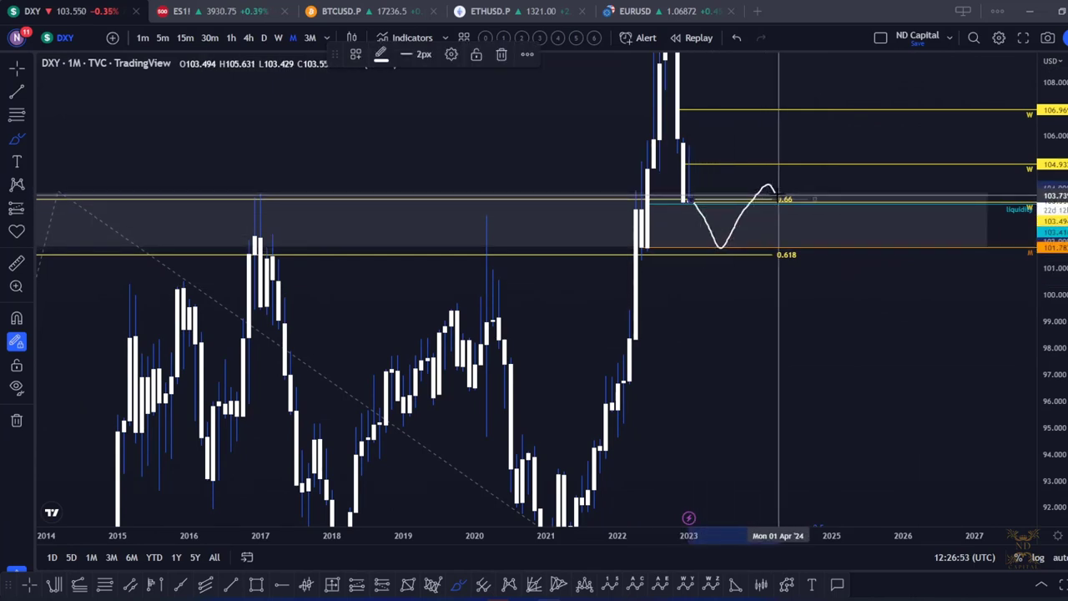
{"action": "left_click", "coordinate": [502, 55]}
{"action": "left_click_drag", "start_coordinate": [685, 200], "coordinate": [707, 205]}
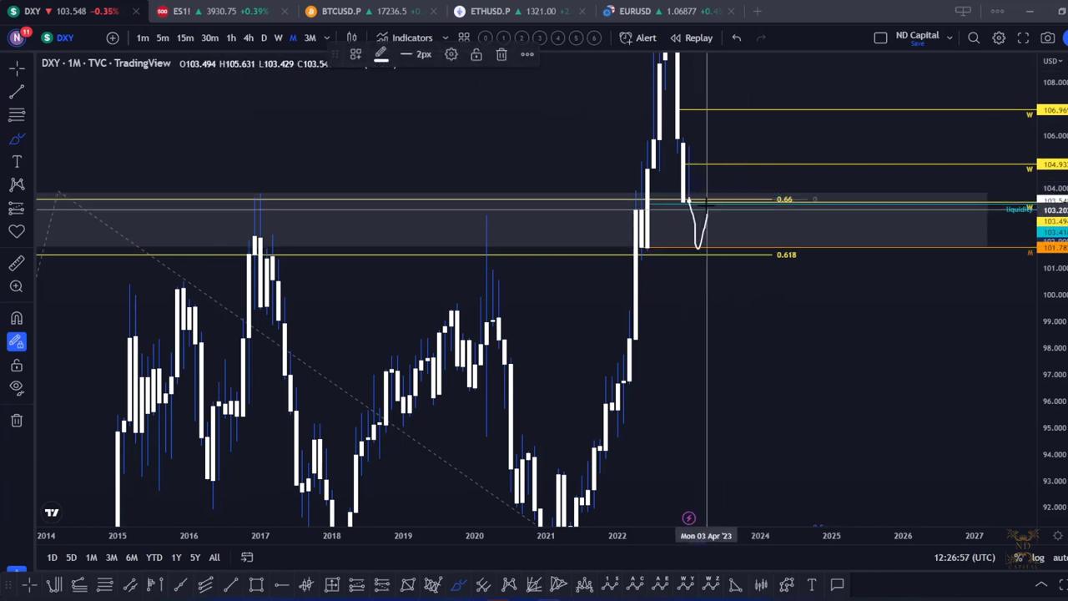
{"action": "left_click", "coordinate": [502, 55]}
{"action": "mouse_move", "coordinate": [654, 241]}
{"action": "left_mouse_down"}
{"action": "mouse_move", "coordinate": [674, 255]}
{"action": "mouse_move", "coordinate": [653, 244]}
{"action": "left_mouse_up"}
{"action": "mouse_move", "coordinate": [695, 203]}
{"action": "left_mouse_down"}
{"action": "mouse_move", "coordinate": [707, 215]}
{"action": "mouse_move", "coordinate": [711, 187]}
{"action": "left_mouse_up"}
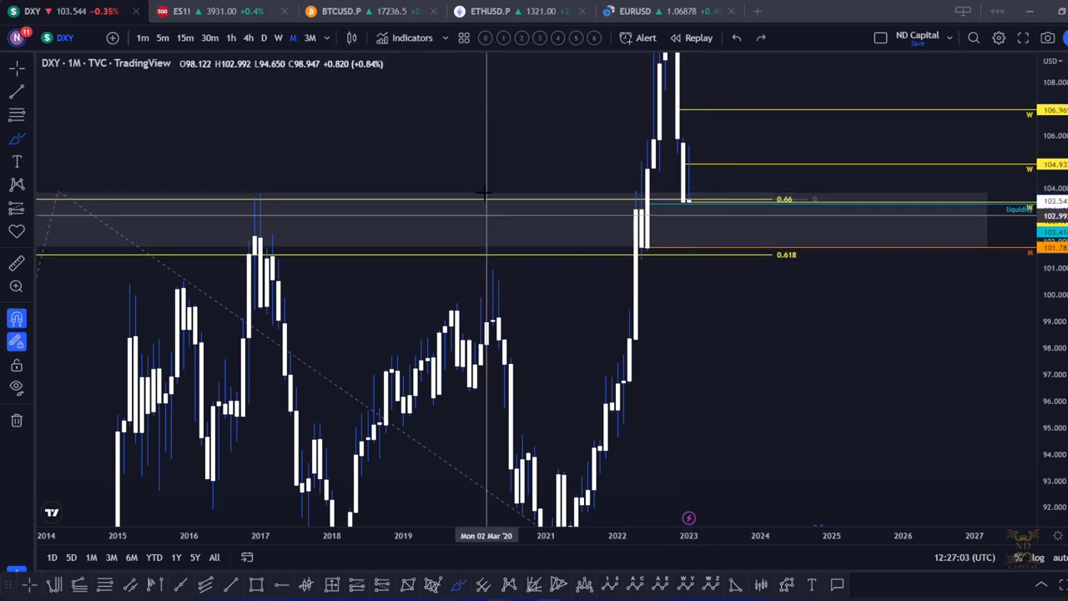
{"action": "key", "text": "alt+r"}
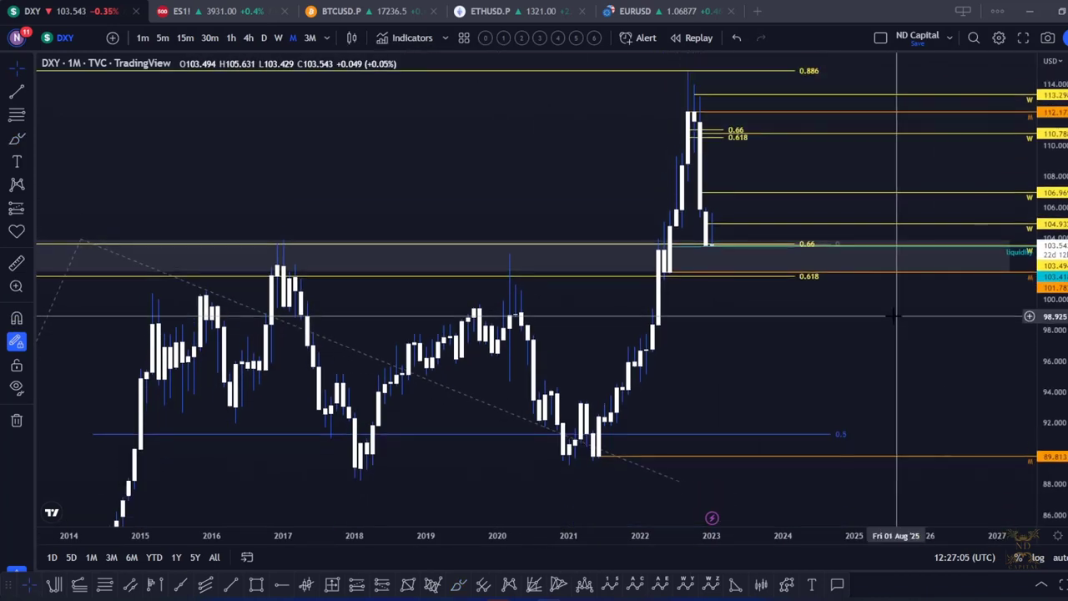